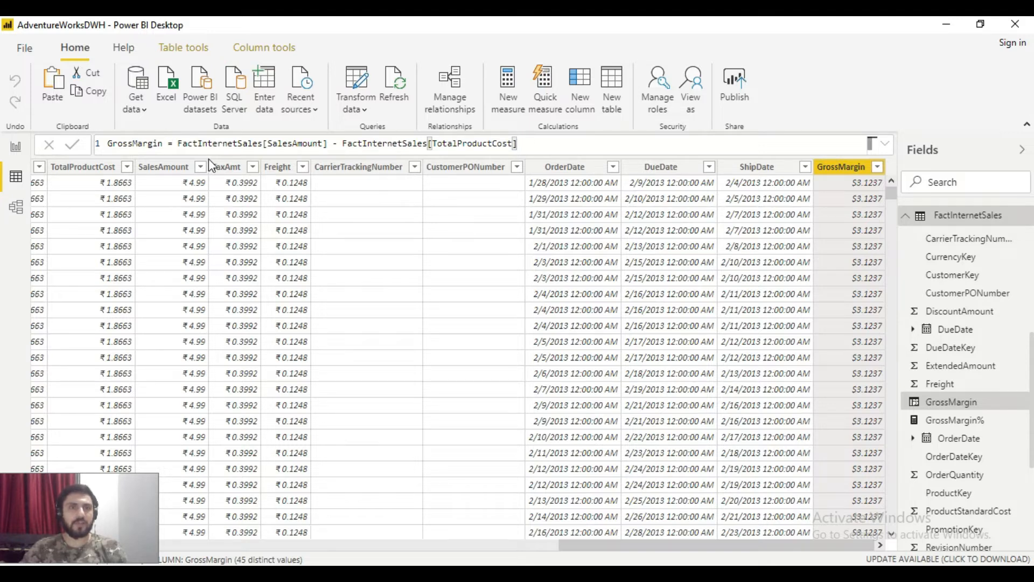
Examine the GrossMargin calculated column's formula and the SalesAmount and TotalProductCost columns it references
{"action": "double_click", "coordinate": [299, 143]}
{"action": "double_click", "coordinate": [492, 143]}
{"action": "left_click", "coordinate": [577, 144]}
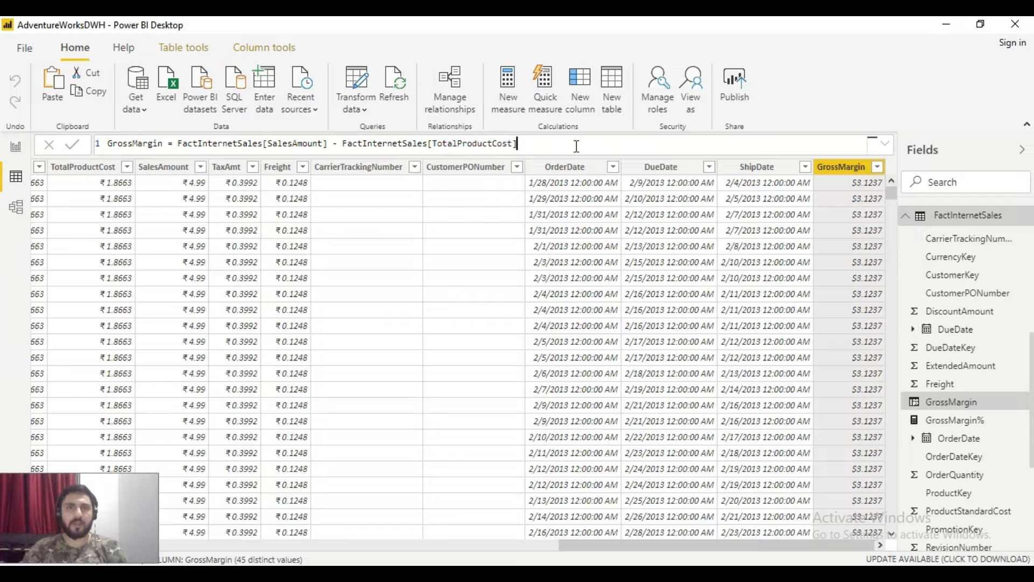
{"action": "left_click", "coordinate": [854, 171]}
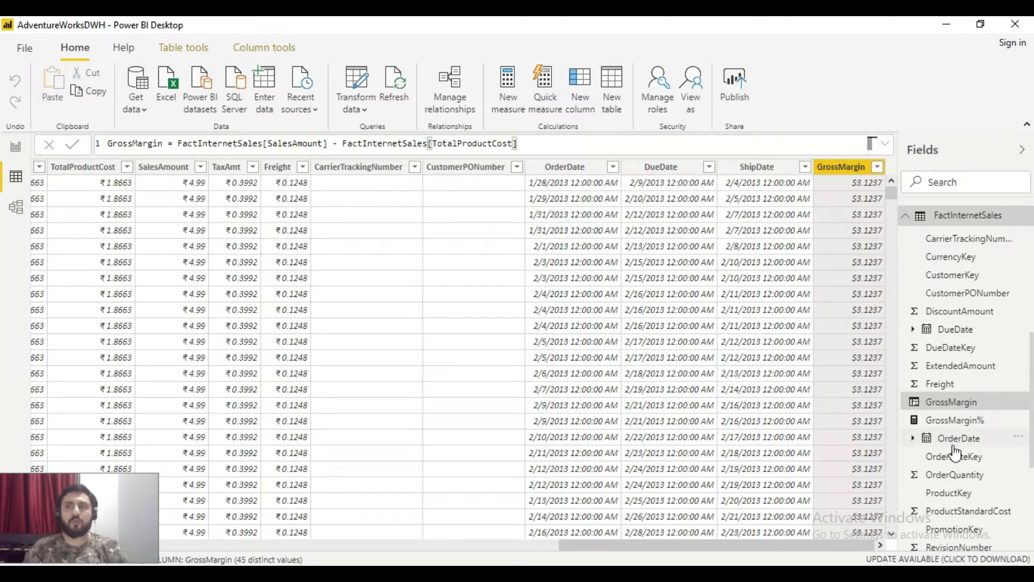
Look at the options for creating measures and columns in the FactInternetSales table, and return to the GrossMargin column
{"action": "scroll", "coordinate": [956, 452], "scroll_direction": "up", "scroll_amount": 5}
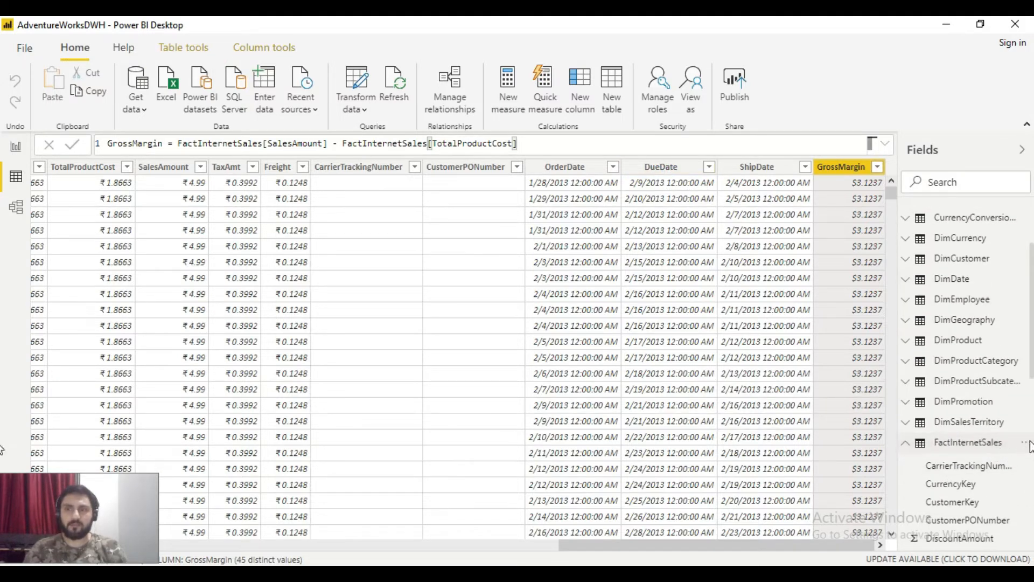
{"action": "left_click", "coordinate": [1026, 443]}
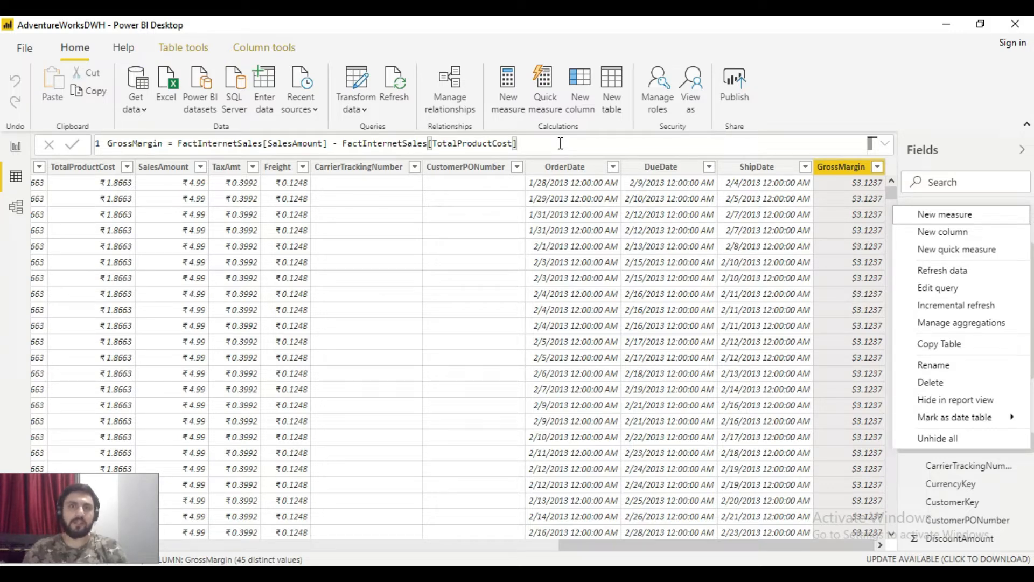
{"action": "left_click", "coordinate": [720, 330]}
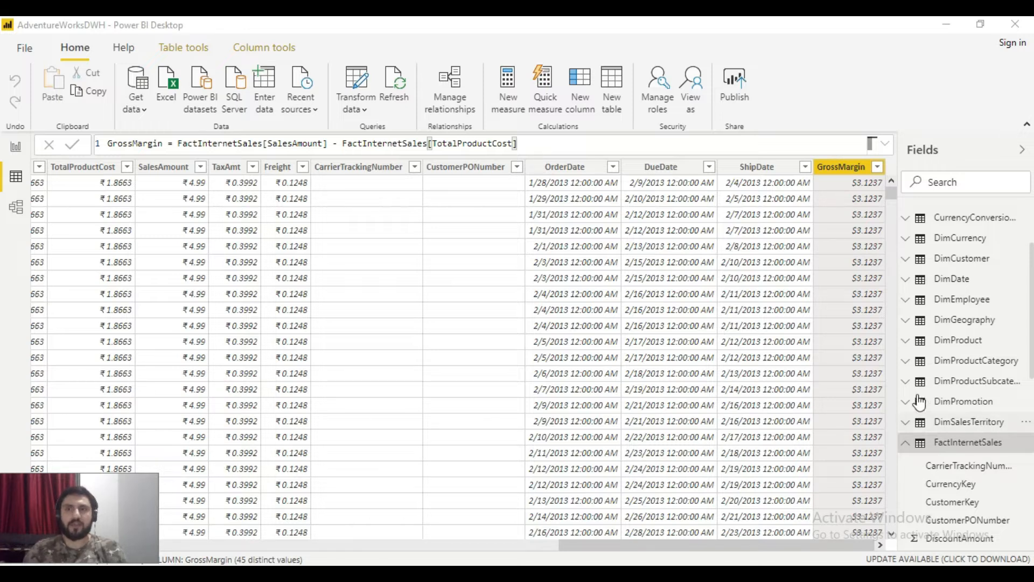
{"action": "left_click", "coordinate": [838, 172]}
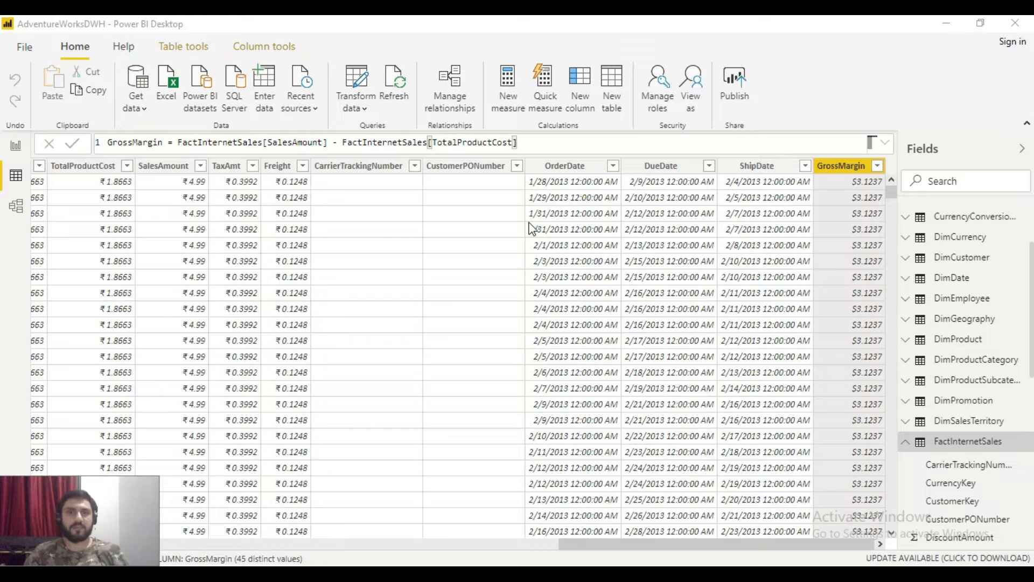
Switch to the report view and collapse Filters and Visualizations to widen the canvas
{"action": "left_click", "coordinate": [15, 146]}
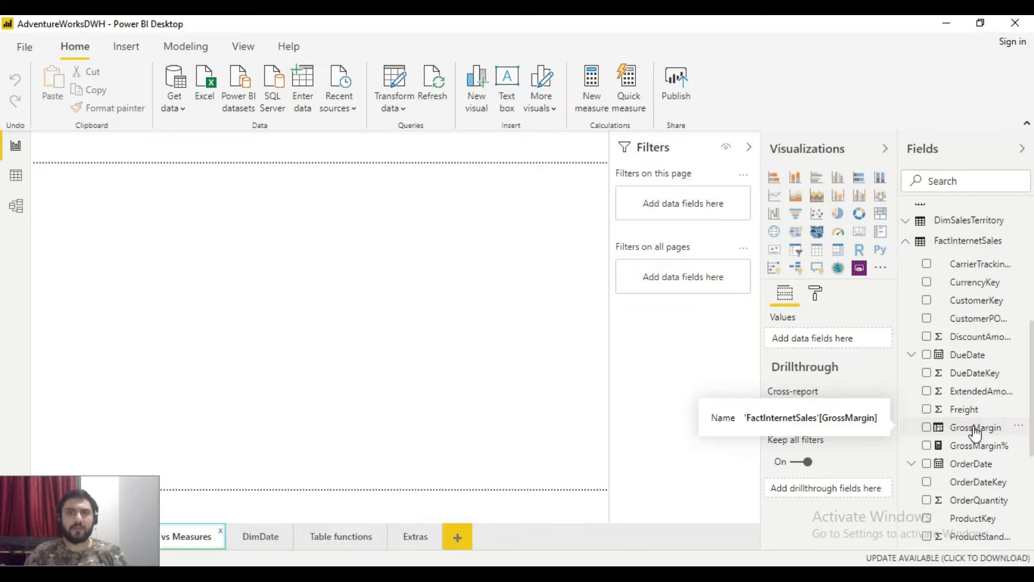
{"action": "left_click", "coordinate": [750, 149]}
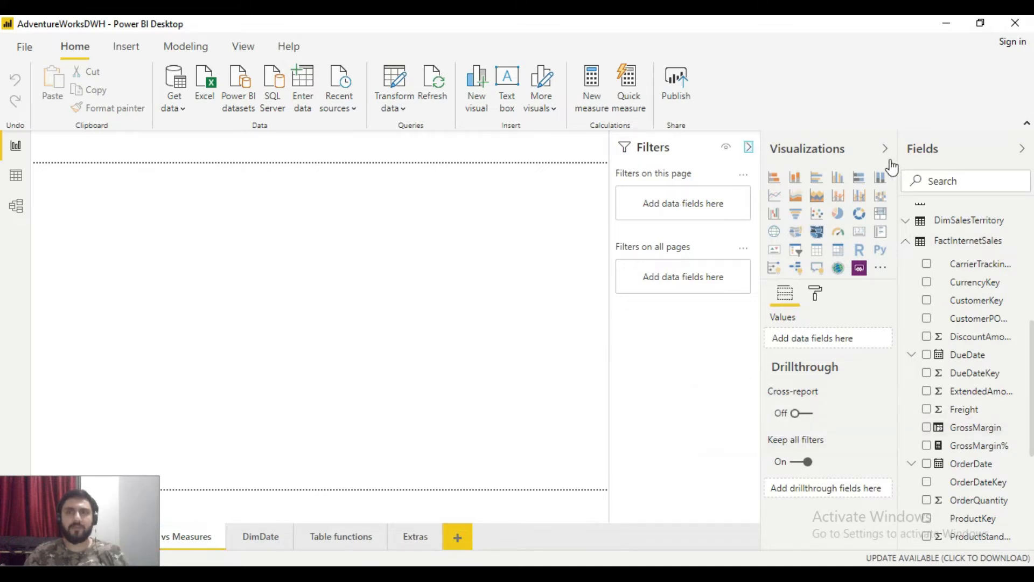
{"action": "left_click", "coordinate": [887, 151]}
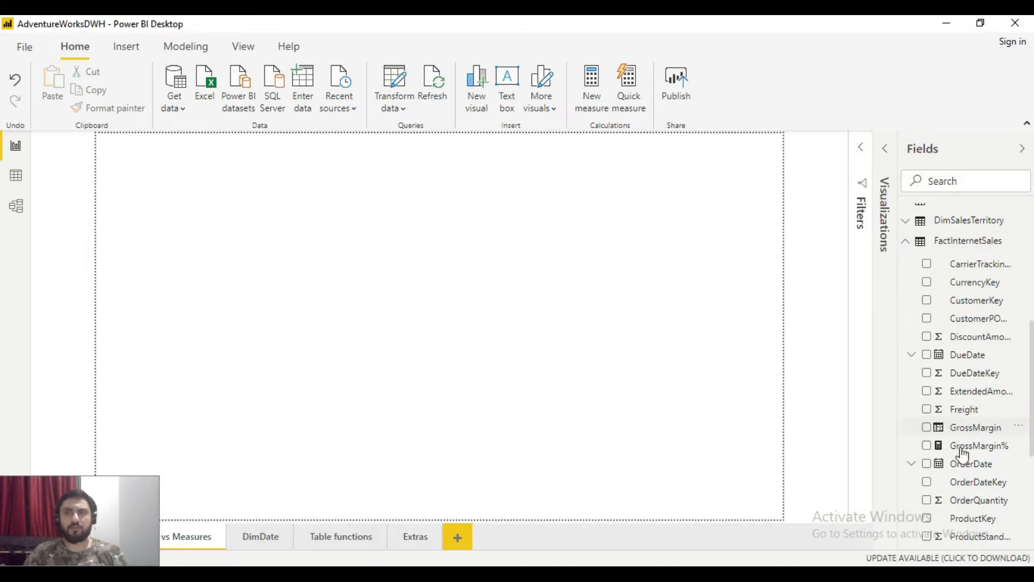
Plot GrossMargin from FactInternetSales as a column chart on the empty page, enlarge it and inspect its bar
{"action": "left_click_drag", "start_coordinate": [970, 431], "coordinate": [432, 202]}
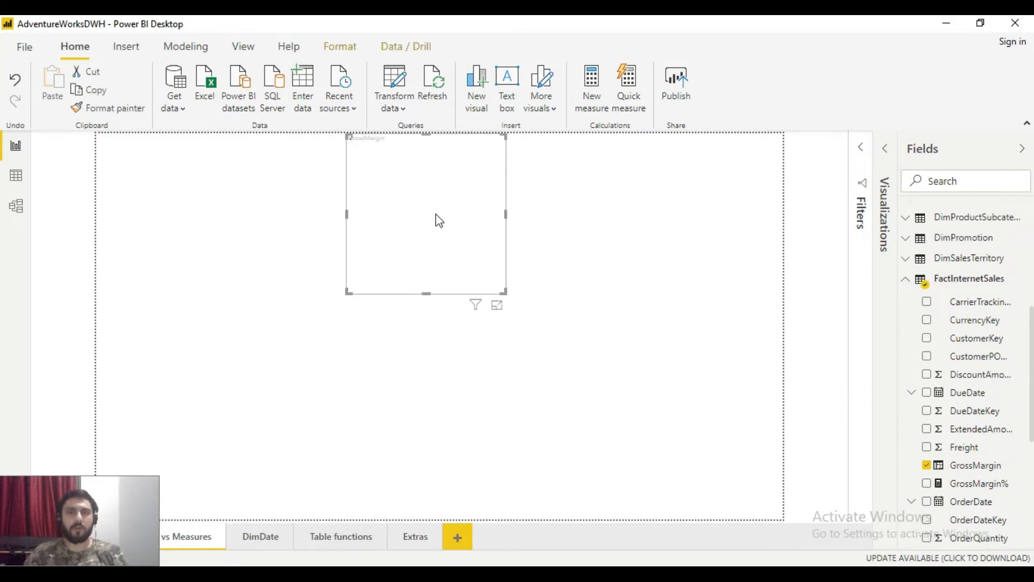
{"action": "left_click_drag", "start_coordinate": [591, 358], "coordinate": [589, 356]}
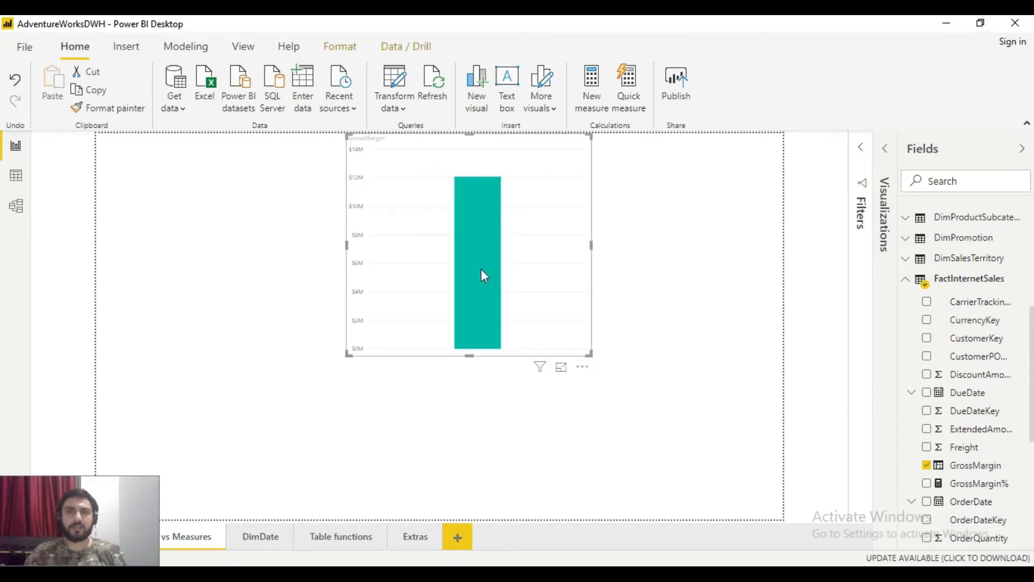
{"action": "mouse_move", "coordinate": [481, 270]}
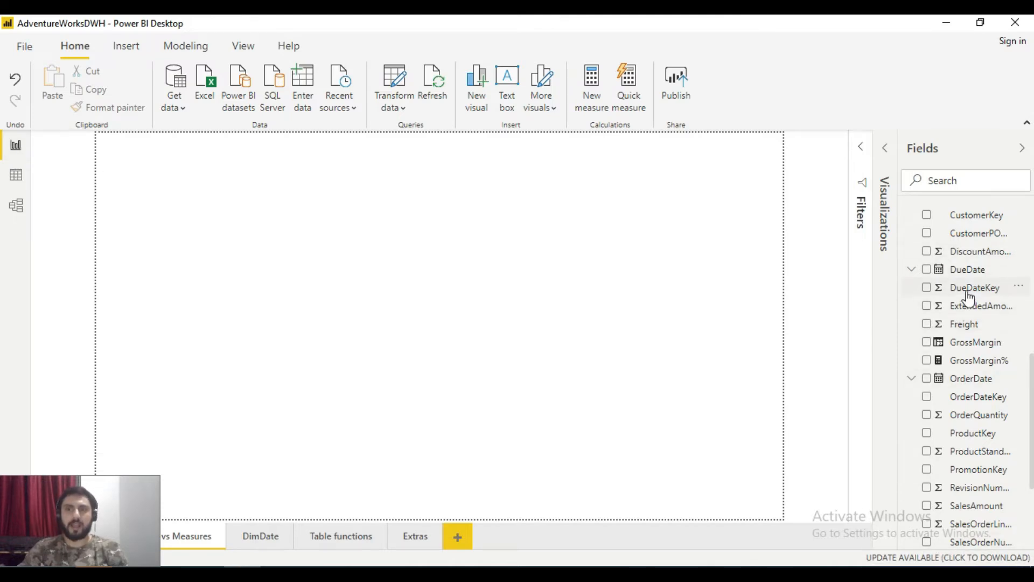
Review the GrossMargin% measure's formula and plot the measure as an enlarged column chart on the empty page
{"action": "left_click", "coordinate": [977, 365]}
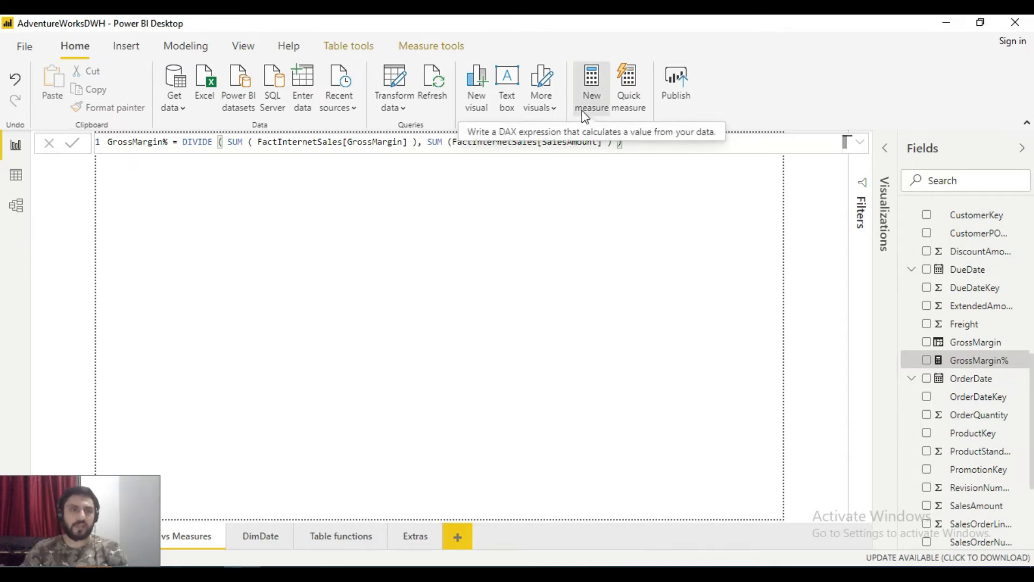
{"action": "left_click", "coordinate": [468, 284]}
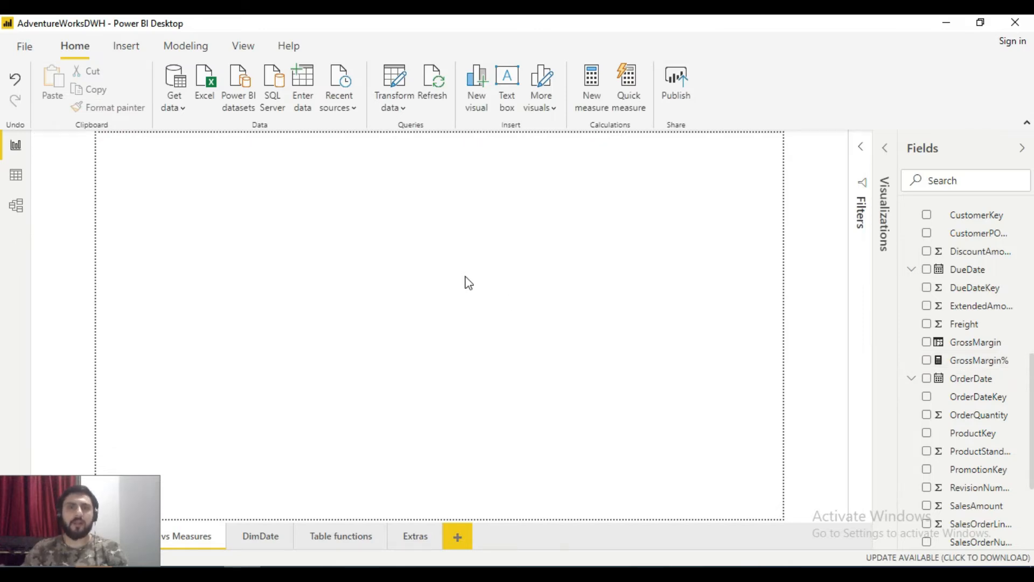
{"action": "left_click_drag", "start_coordinate": [968, 365], "coordinate": [438, 269]}
{"action": "left_click_drag", "start_coordinate": [516, 341], "coordinate": [660, 403]}
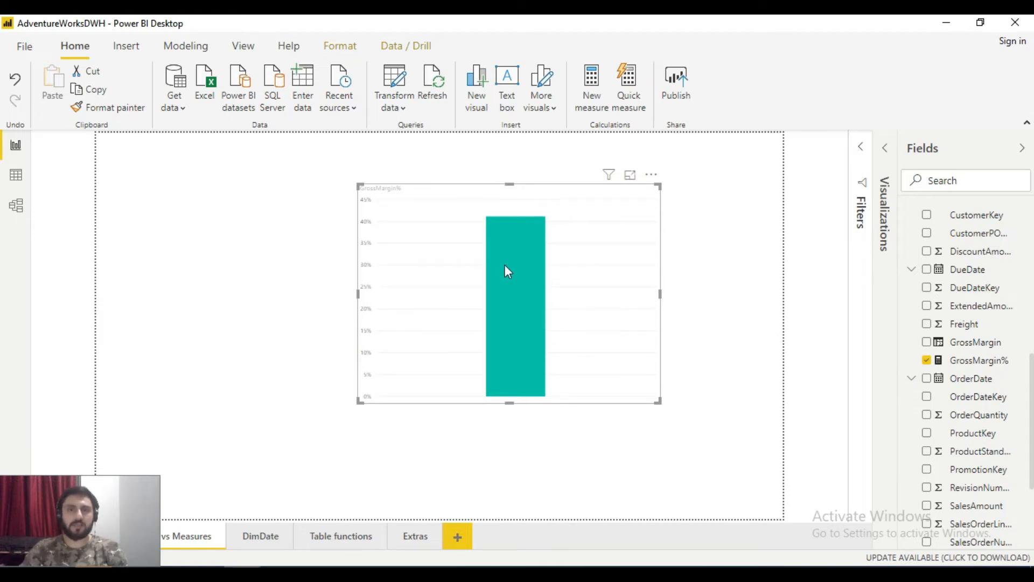
{"action": "mouse_move", "coordinate": [519, 260]}
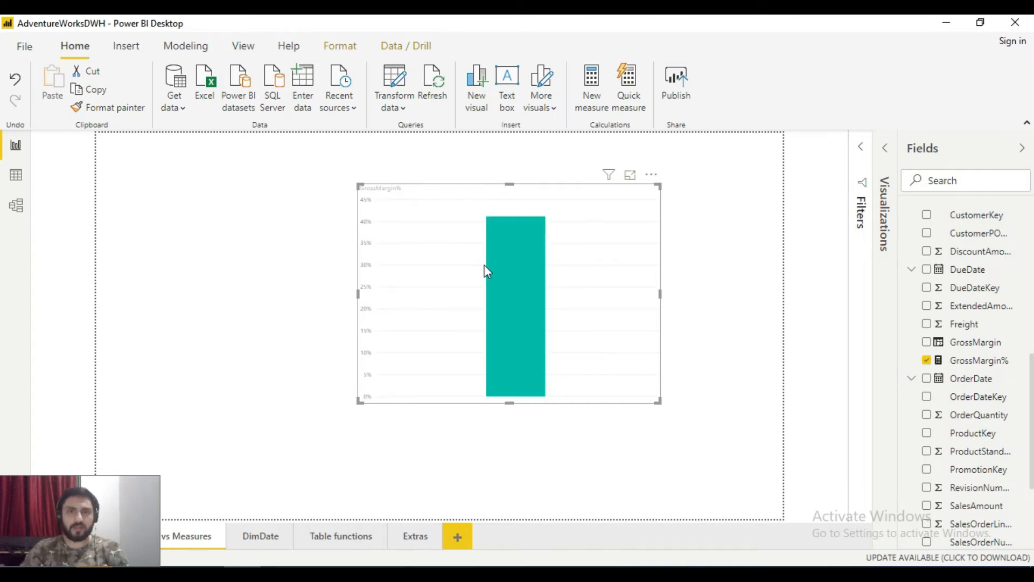
Switch to PowerPoint to review the Measures slide, and return to the Power BI report
{"action": "key", "text": "alt+Tab"}
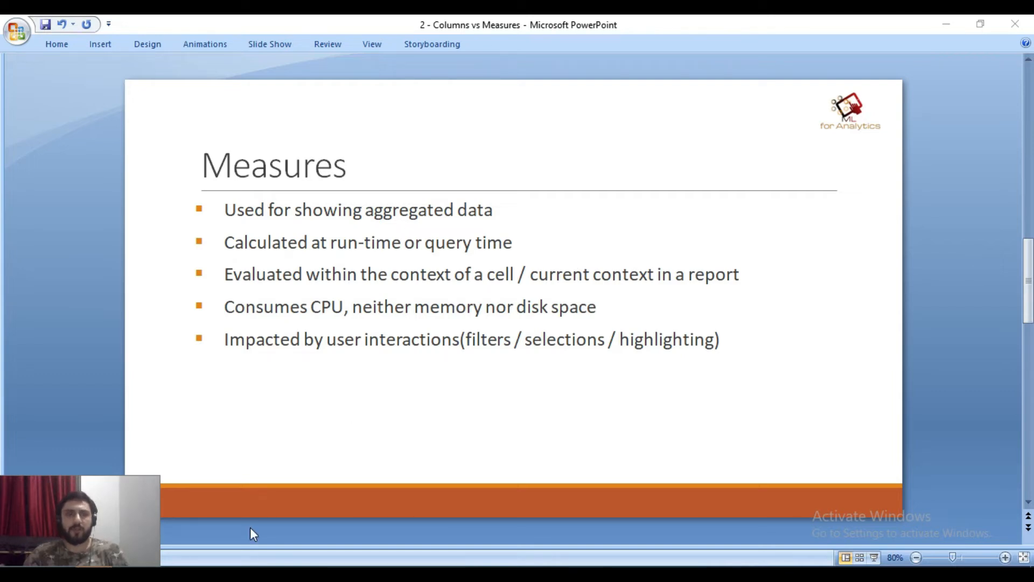
{"action": "key", "text": "alt+Tab"}
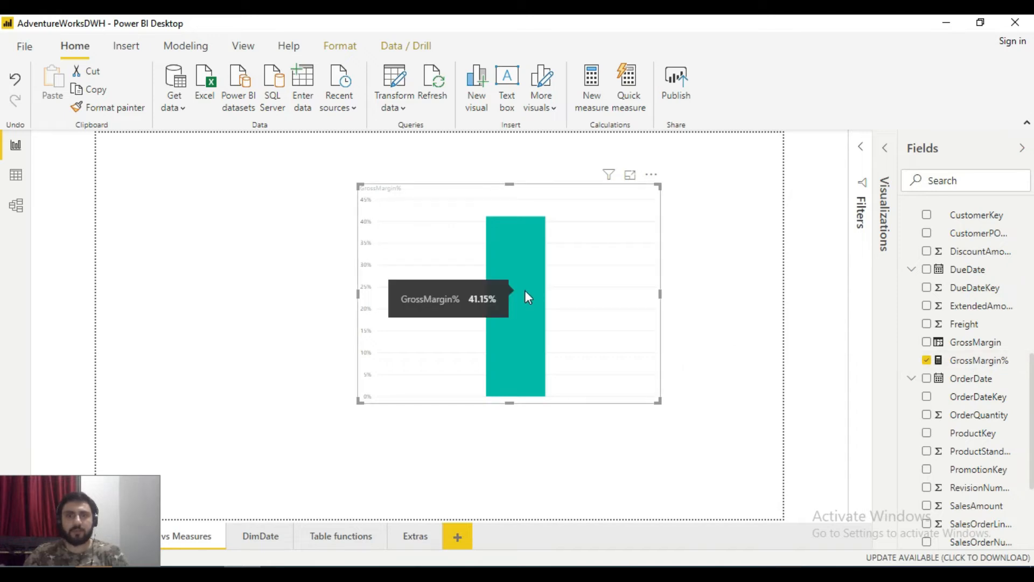
{"action": "left_click_drag", "start_coordinate": [979, 371], "coordinate": [176, 245]}
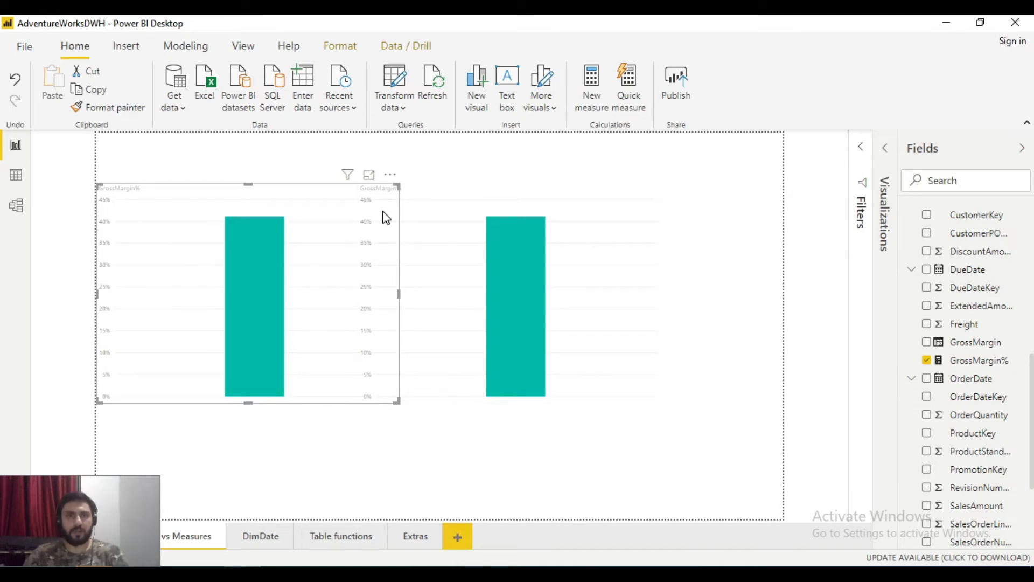
{"action": "left_click", "coordinate": [985, 367]}
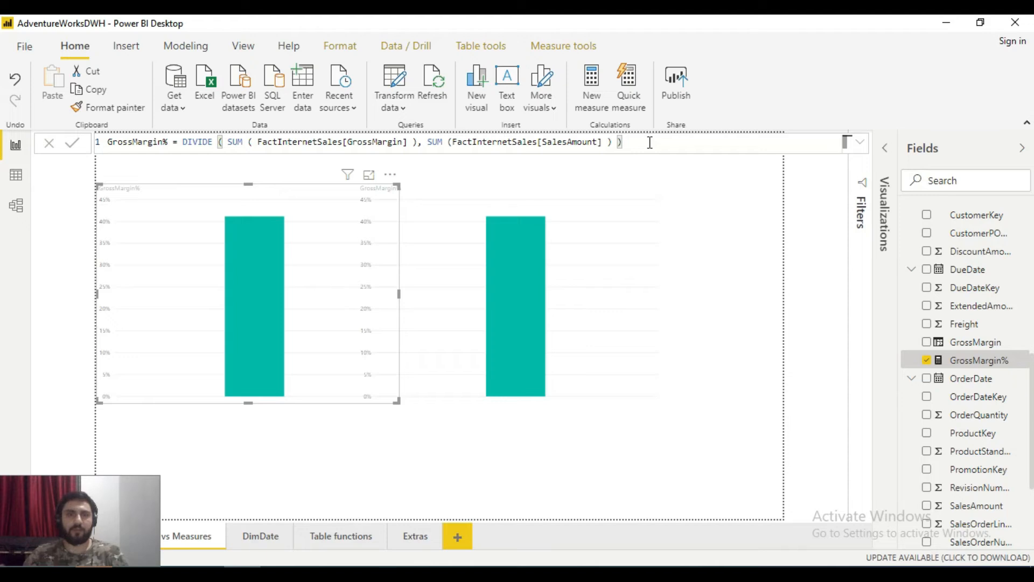
{"action": "left_click", "coordinate": [810, 275]}
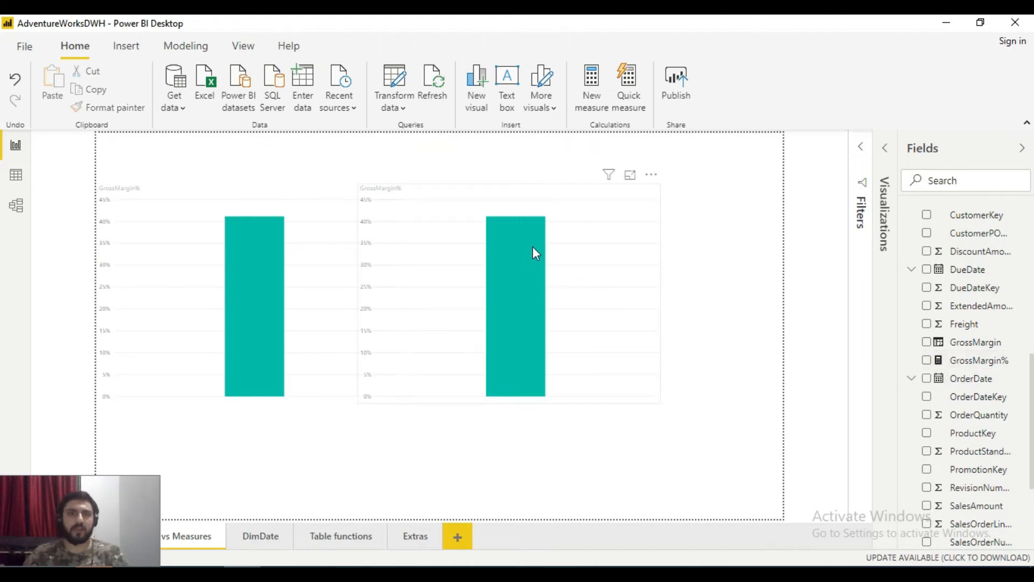
{"action": "left_click", "coordinate": [652, 178]}
{"action": "left_click", "coordinate": [686, 229]}
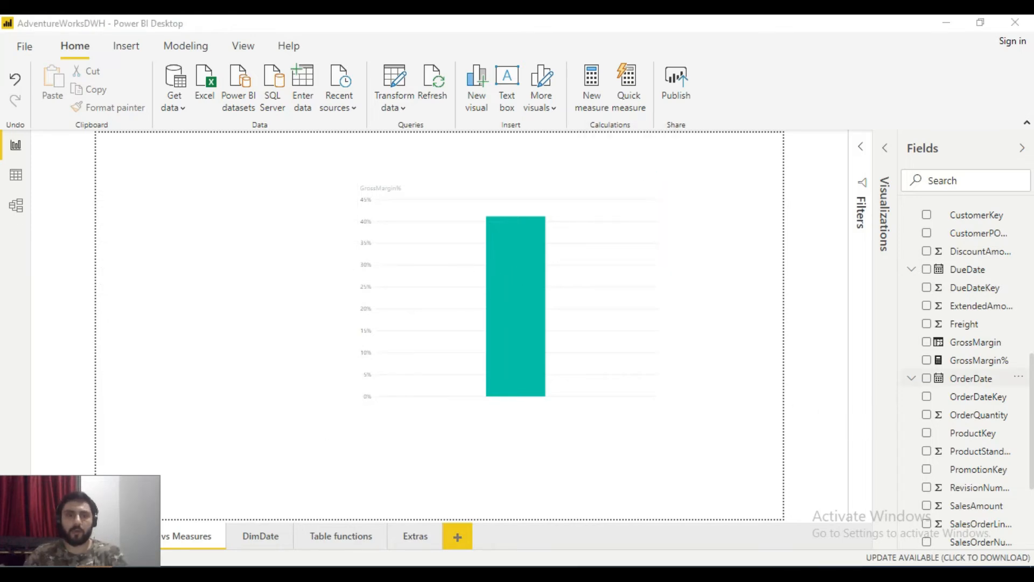
Move the GrossMargin% chart to the upper-left corner of the report page and make it narrower and taller
{"action": "key", "text": "alt+Tab"}
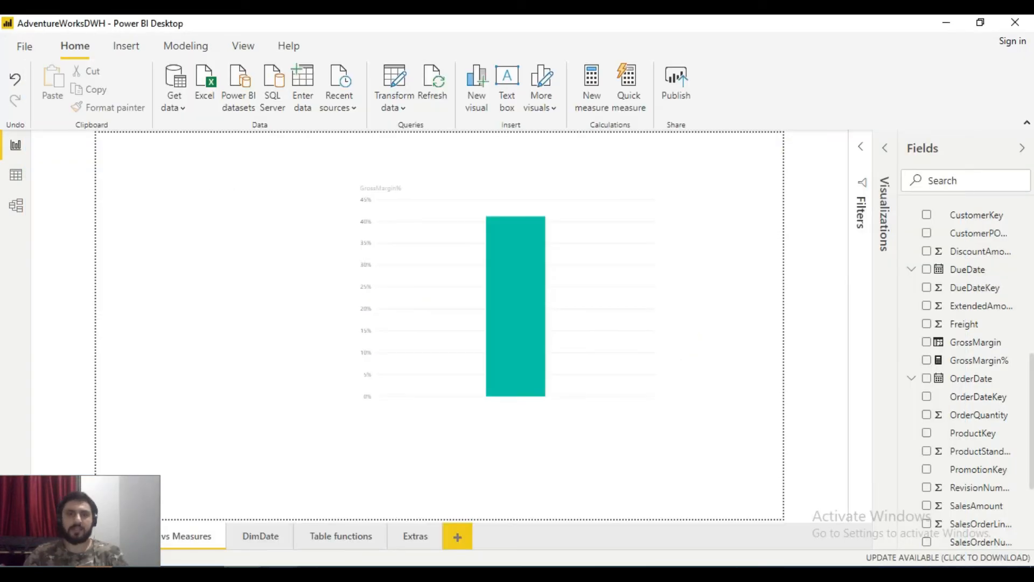
{"action": "left_click_drag", "start_coordinate": [404, 224], "coordinate": [177, 178]}
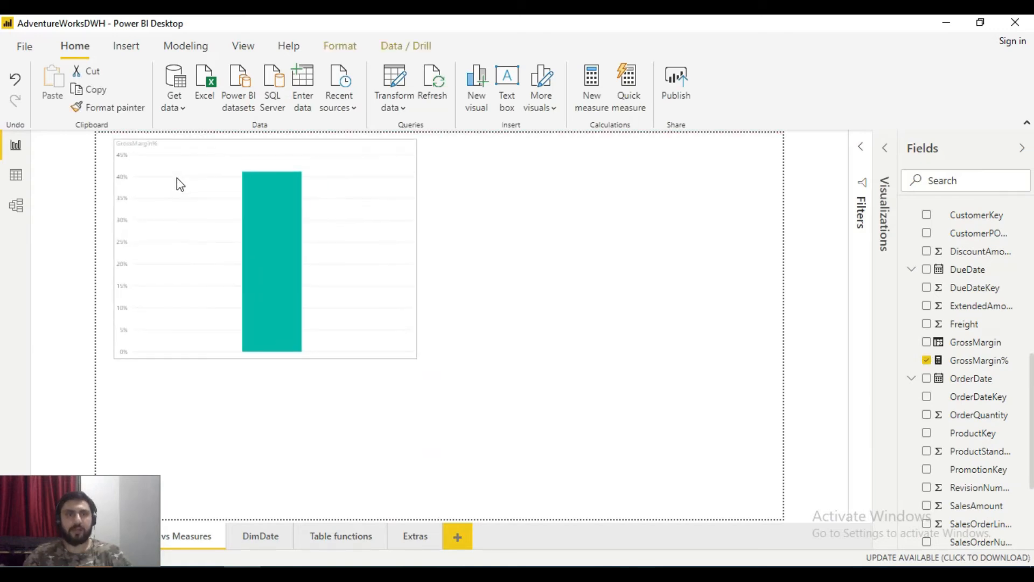
{"action": "left_click_drag", "start_coordinate": [415, 356], "coordinate": [377, 424]}
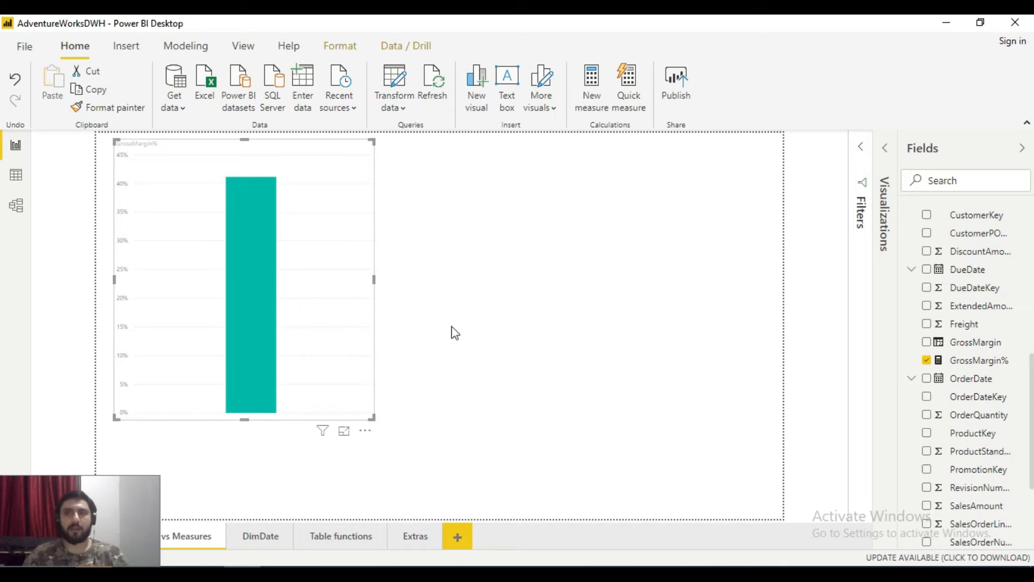
Collapse FactInternetSales, expand the DimProductCategory fields and convert the GrossMargin% chart into a table visual
{"action": "scroll", "coordinate": [953, 436], "scroll_direction": "up", "scroll_amount": 5}
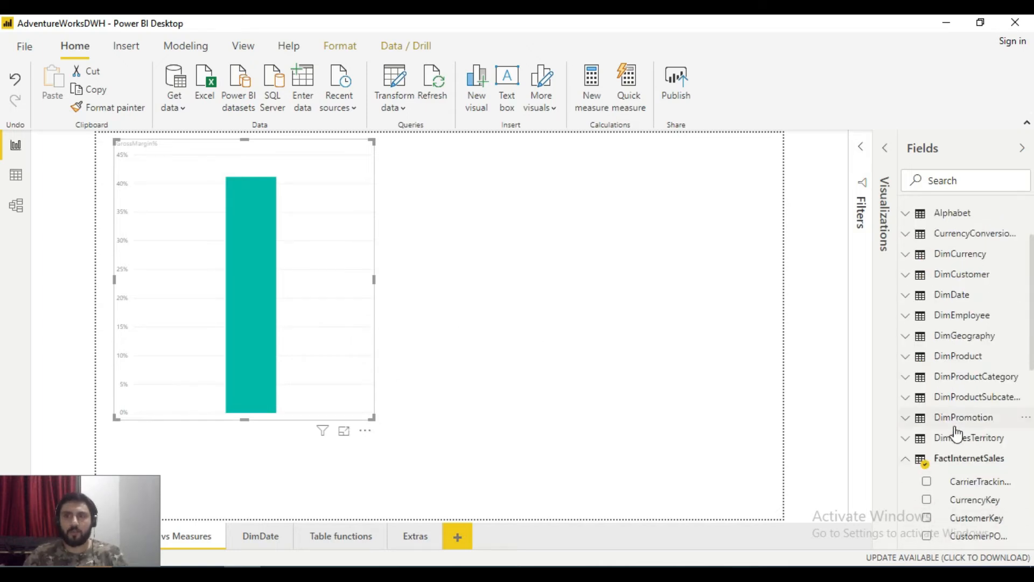
{"action": "left_click", "coordinate": [906, 464]}
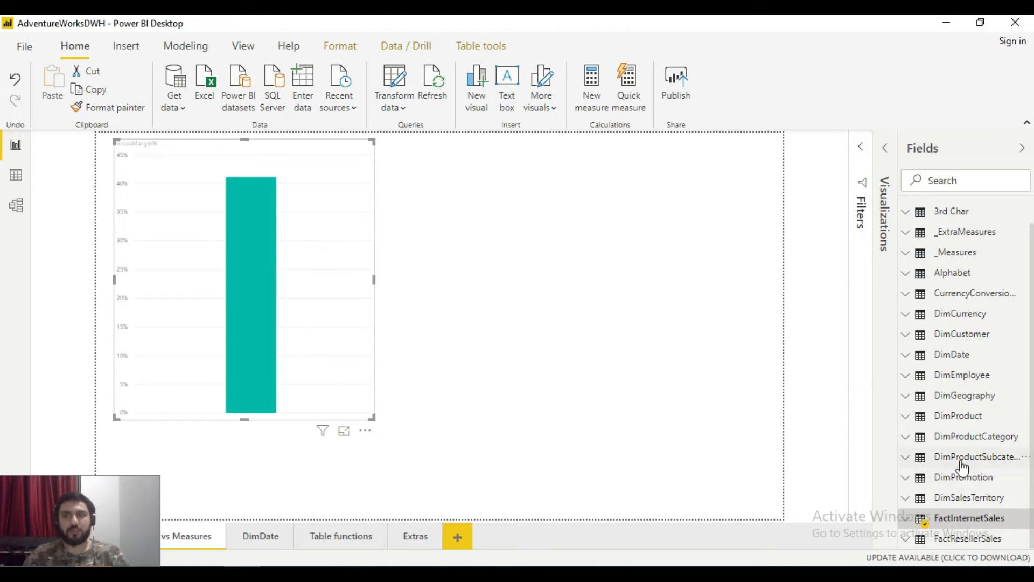
{"action": "left_click", "coordinate": [371, 197]}
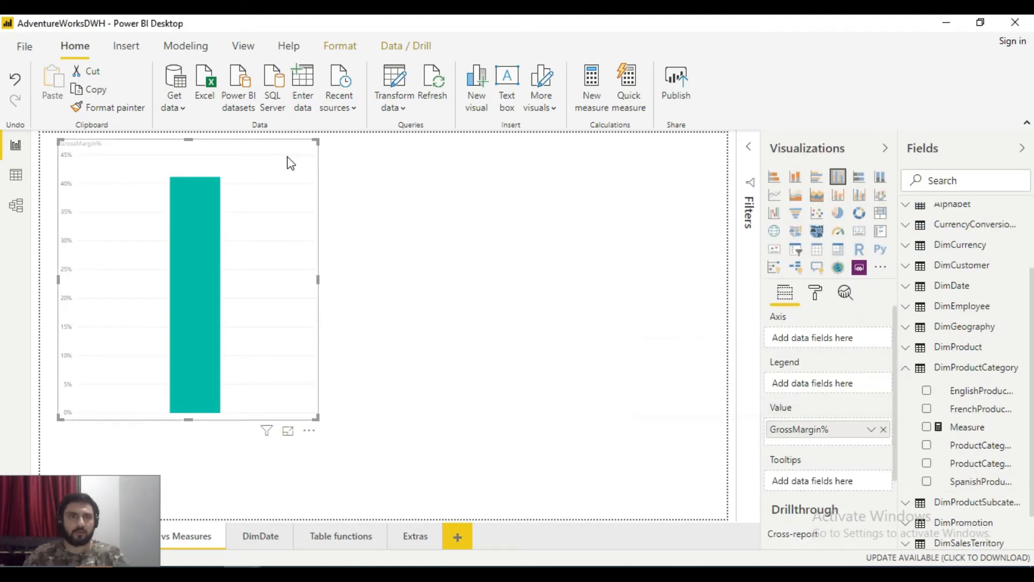
{"action": "left_click", "coordinate": [817, 252]}
Resize and move the GrossMargin% table towards the middle of the page, and add EnglishProductCategoryName from DimProductCategory to it
{"action": "left_click_drag", "start_coordinate": [213, 258], "coordinate": [494, 285]}
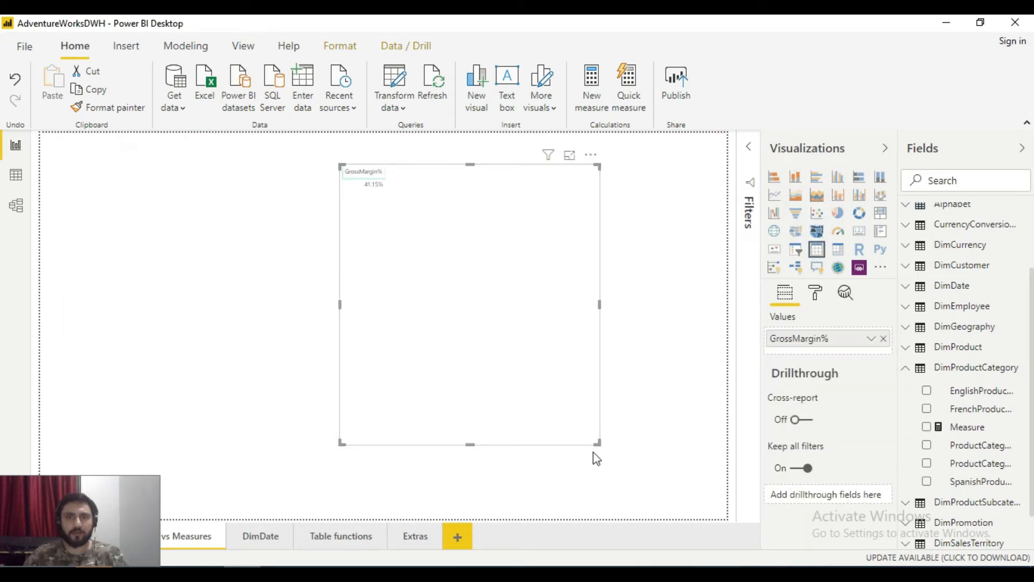
{"action": "left_click_drag", "start_coordinate": [598, 443], "coordinate": [522, 304]}
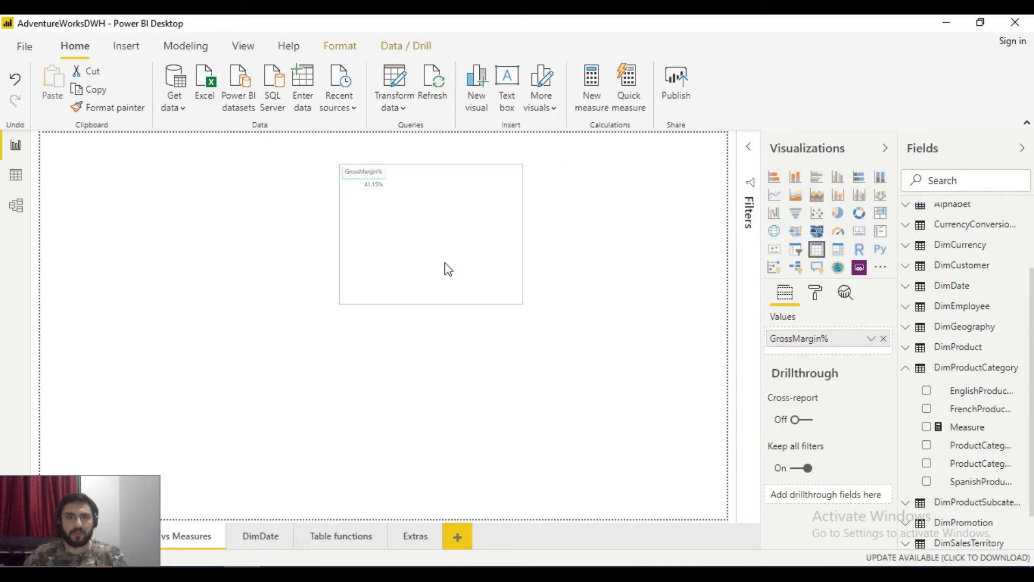
{"action": "left_click_drag", "start_coordinate": [459, 268], "coordinate": [481, 277]}
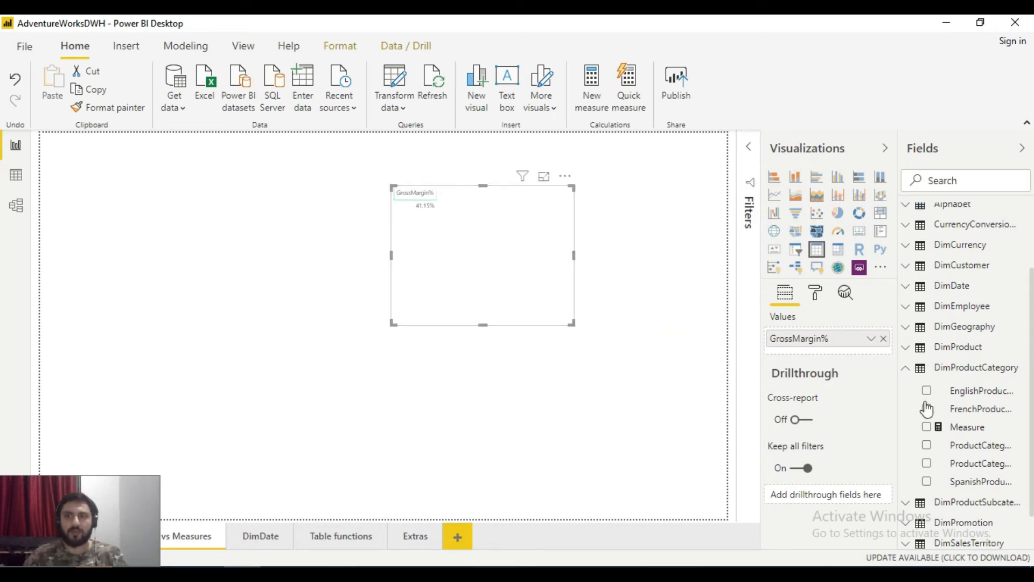
{"action": "left_click_drag", "start_coordinate": [760, 319], "coordinate": [530, 240]}
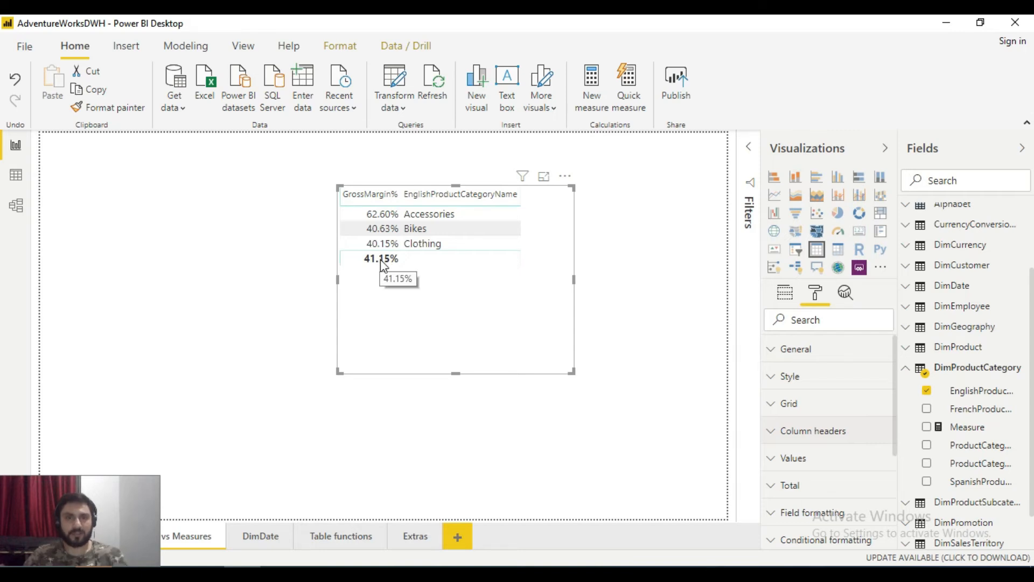
{"action": "key", "text": "alt+Tab"}
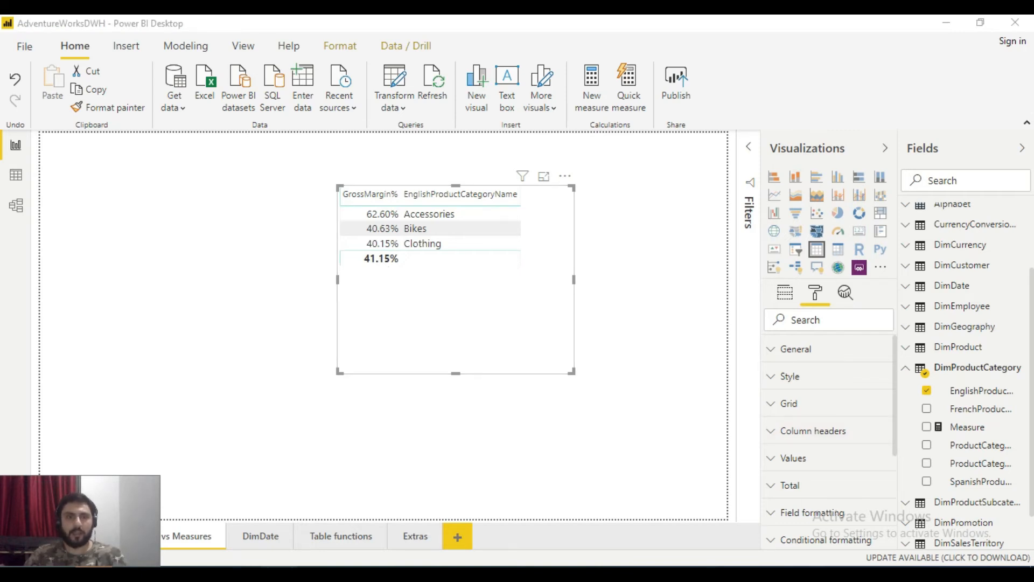